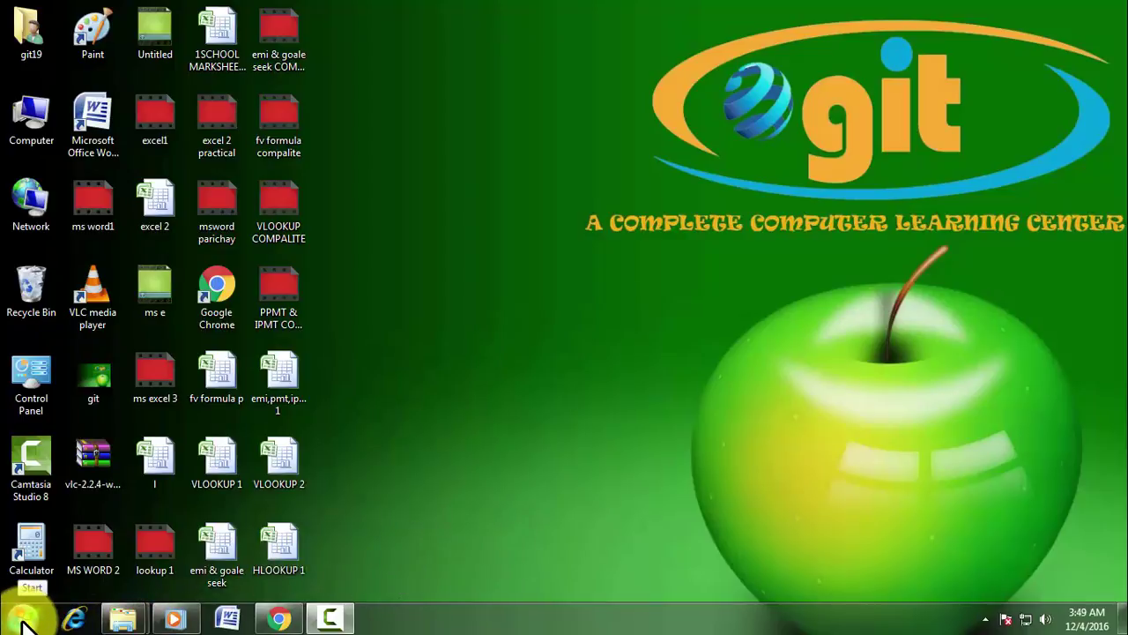
Step: Open the HLOOKUP 1 workbook in Excel 2007 from the Start menu's recent files
{"action": "left_click", "coordinate": [22, 620]}
{"action": "mouse_move", "coordinate": [102, 232]}
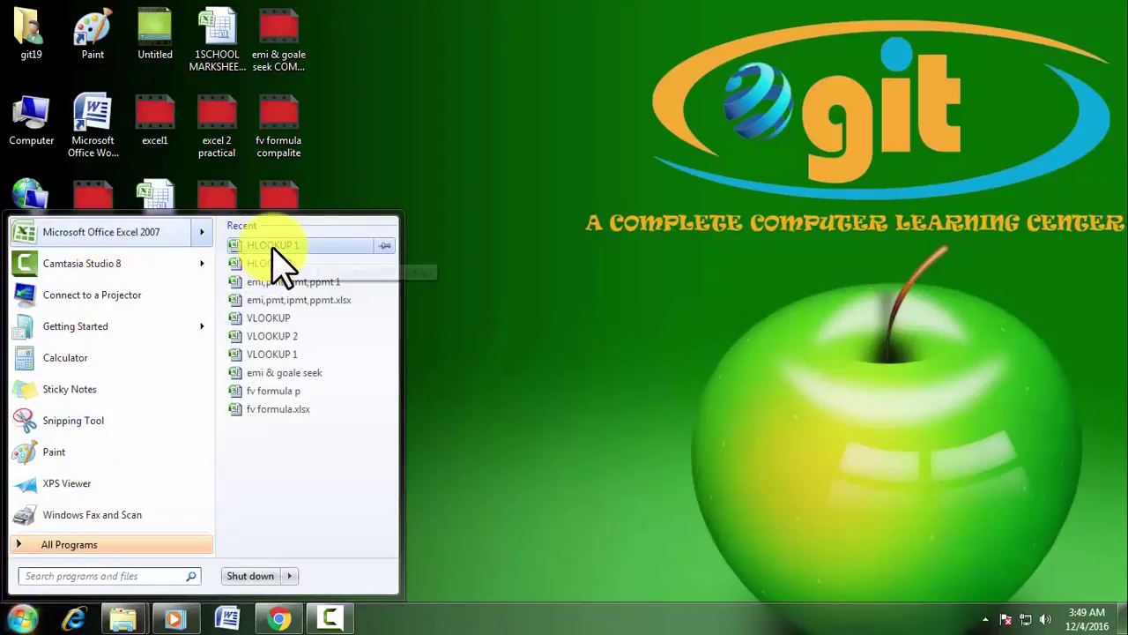
{"action": "left_click", "coordinate": [279, 245]}
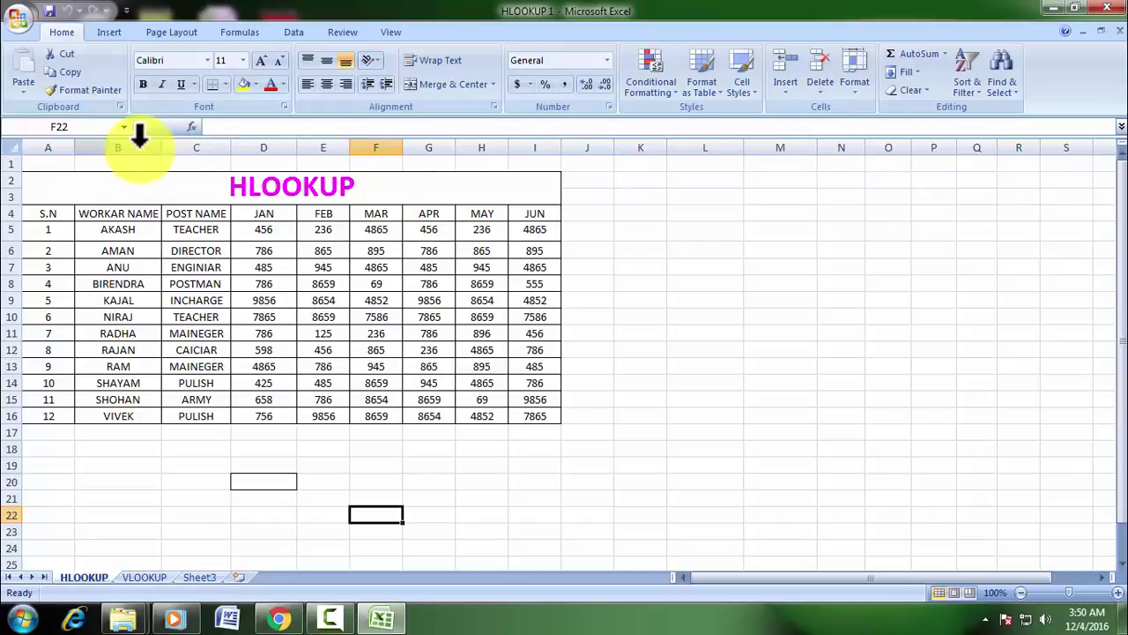
Step: Resize the columns: narrow column A to the S.N numbers and autofit column B to WORKAR NAME
{"action": "left_click", "coordinate": [144, 148]}
{"action": "left_click", "coordinate": [186, 148]}
{"action": "left_click", "coordinate": [263, 142]}
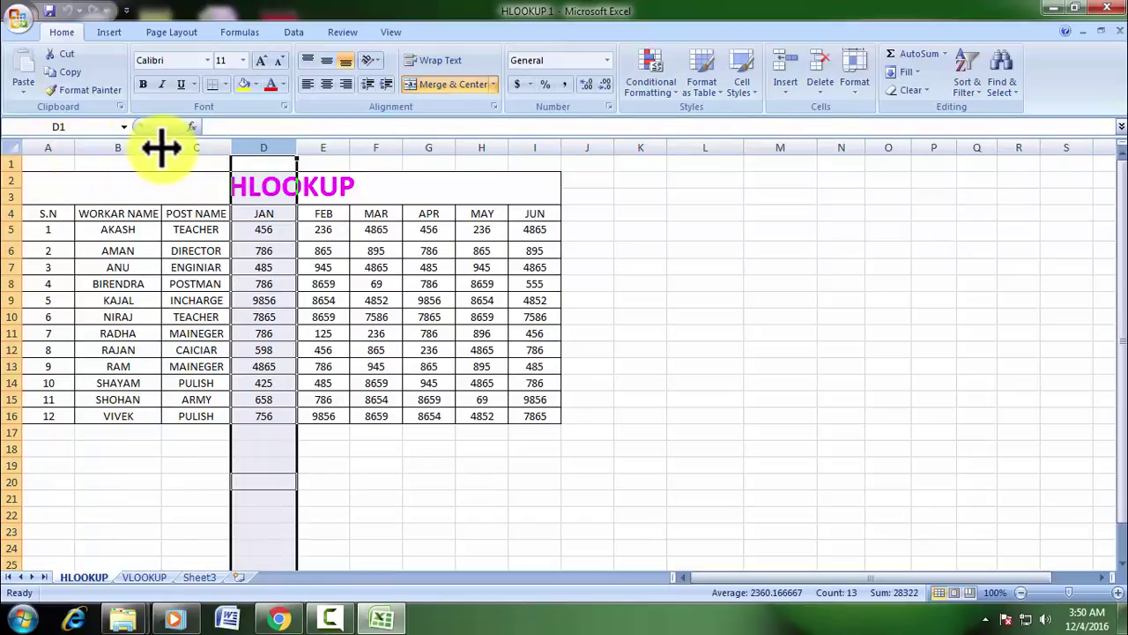
{"action": "left_click_drag", "start_coordinate": [159, 150], "coordinate": [78, 153]}
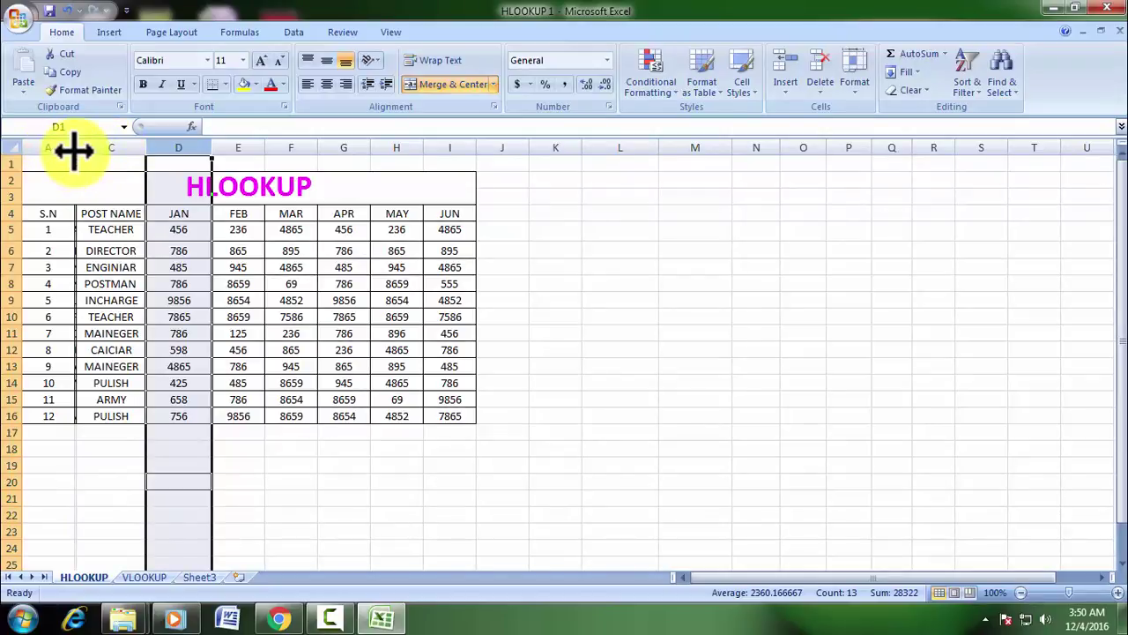
{"action": "left_click_drag", "start_coordinate": [83, 147], "coordinate": [145, 143]}
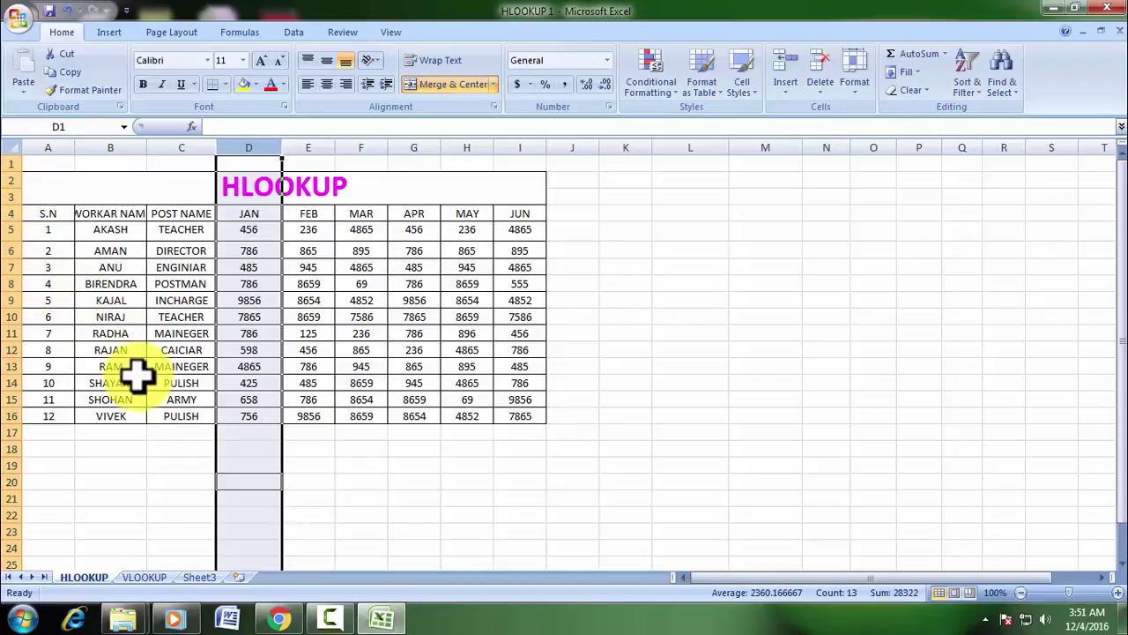
{"action": "left_click", "coordinate": [468, 447]}
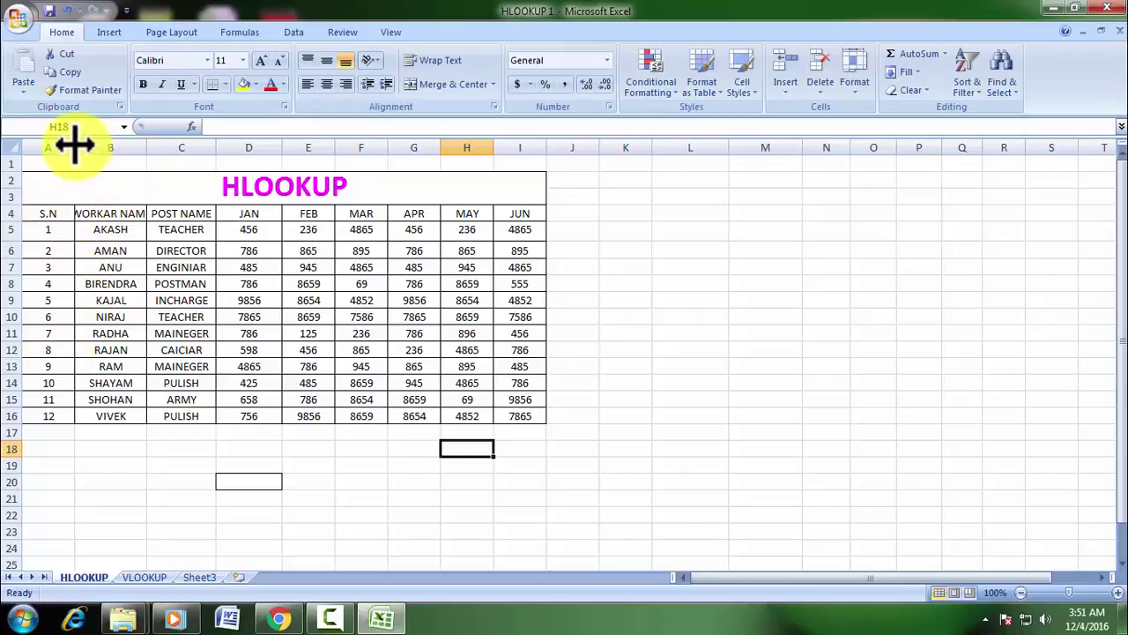
{"action": "left_click_drag", "start_coordinate": [74, 142], "coordinate": [44, 144]}
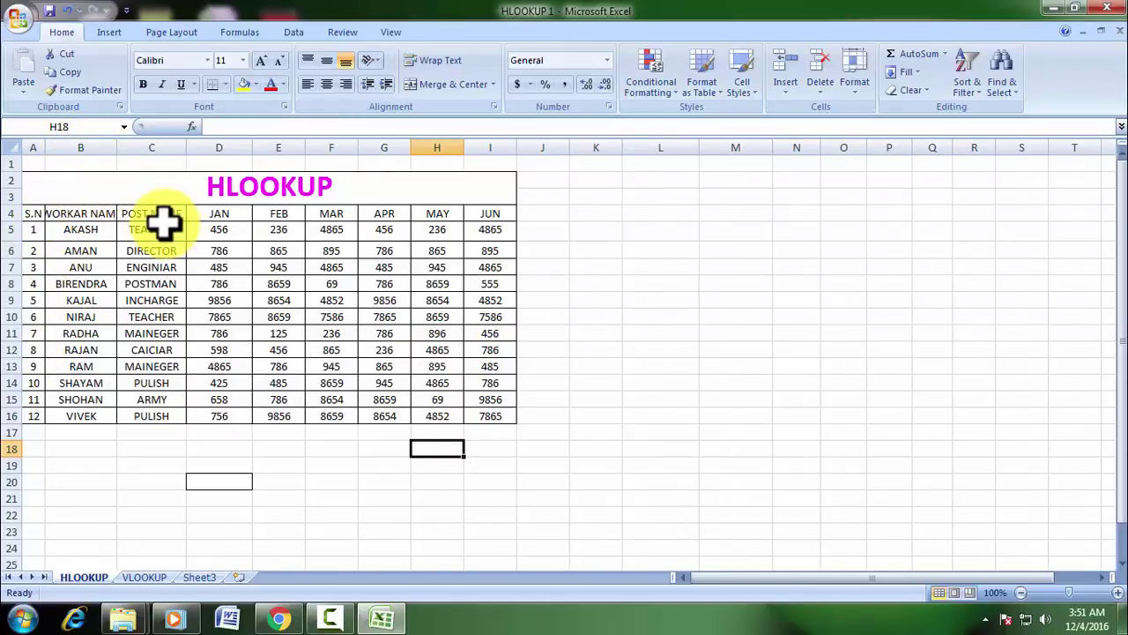
{"action": "double_click", "coordinate": [115, 144]}
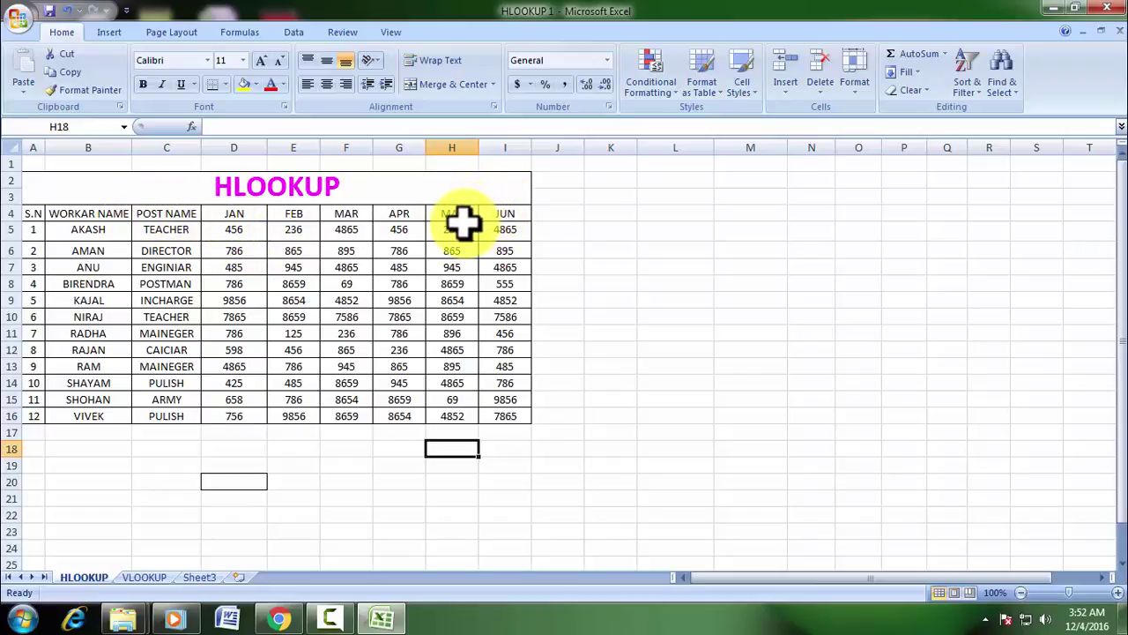
Step: Enter the header POST NAME in cell D20 below the worker table
{"action": "left_click", "coordinate": [219, 484]}
{"action": "type", "text": "PO"}
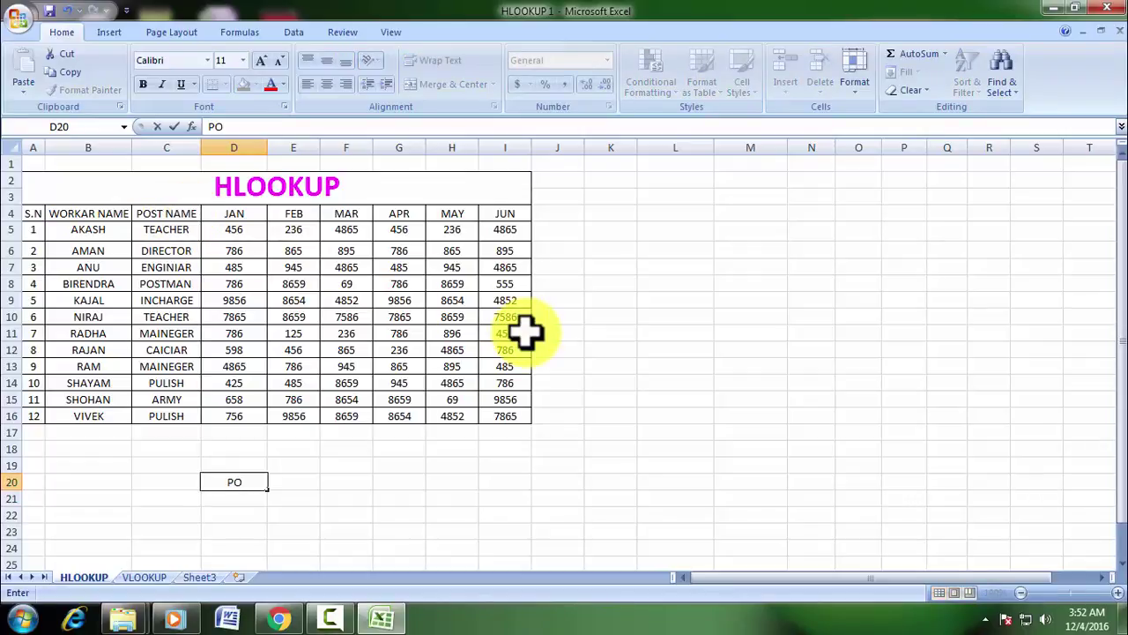
{"action": "type", "text": "S"}
{"action": "type", "text": "M"}
{"action": "key", "text": "BackSpace"}
{"action": "type", "text": "N"}
{"action": "type", "text": "AME"}
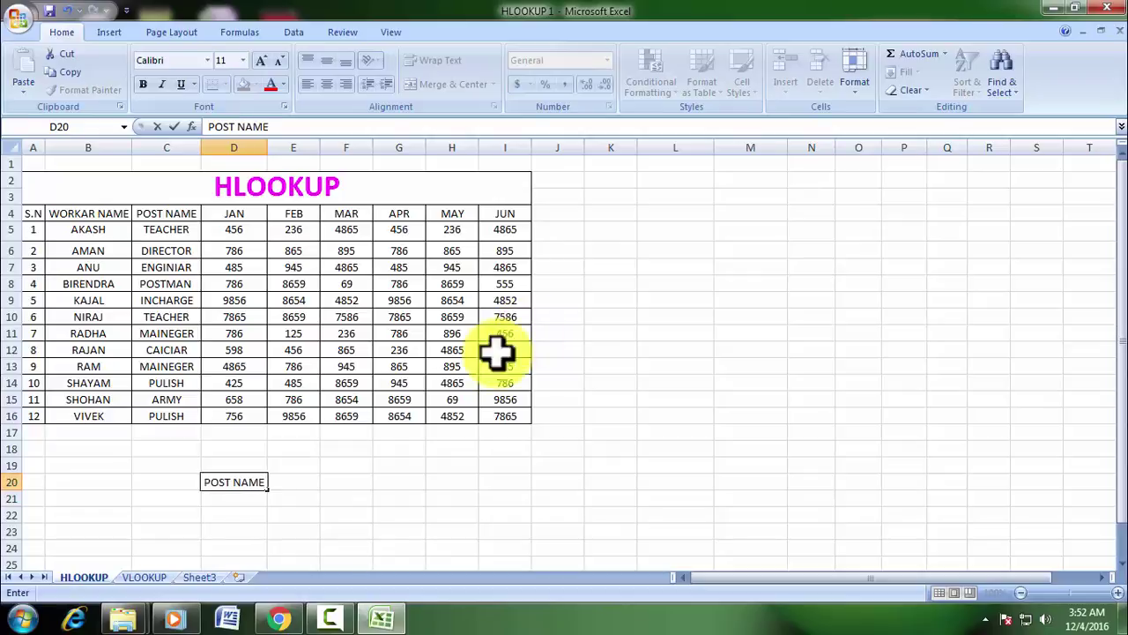
{"action": "left_click", "coordinate": [168, 498]}
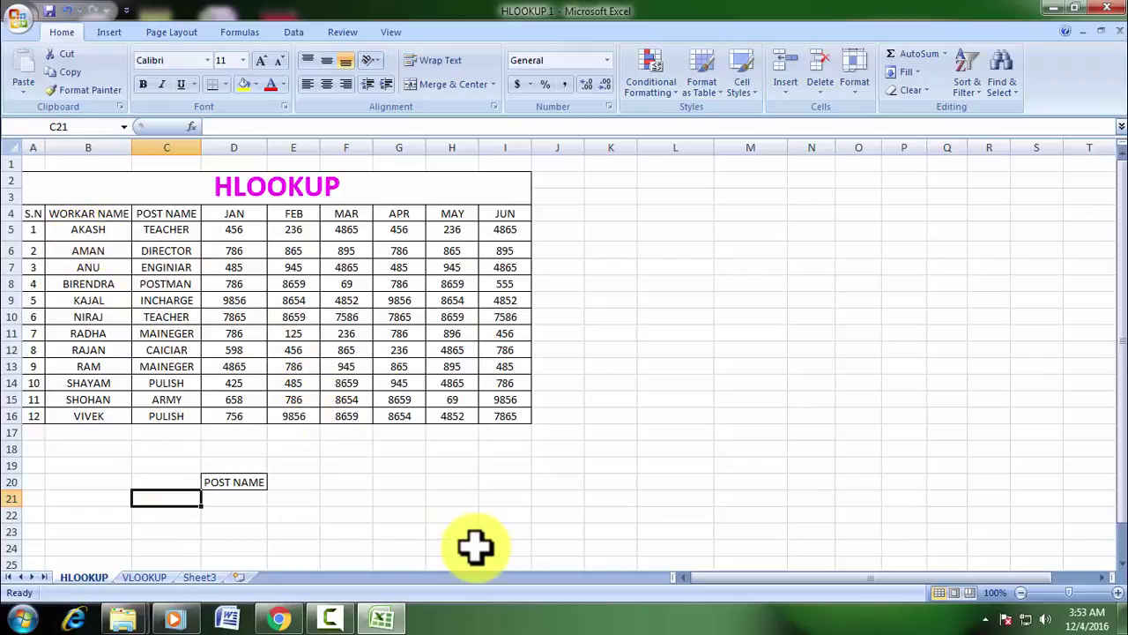
Step: Enter a worker's name in C21, then begin D21's formula as =HLOOKUP(D20,
{"action": "type", "text": "AKAHS"}
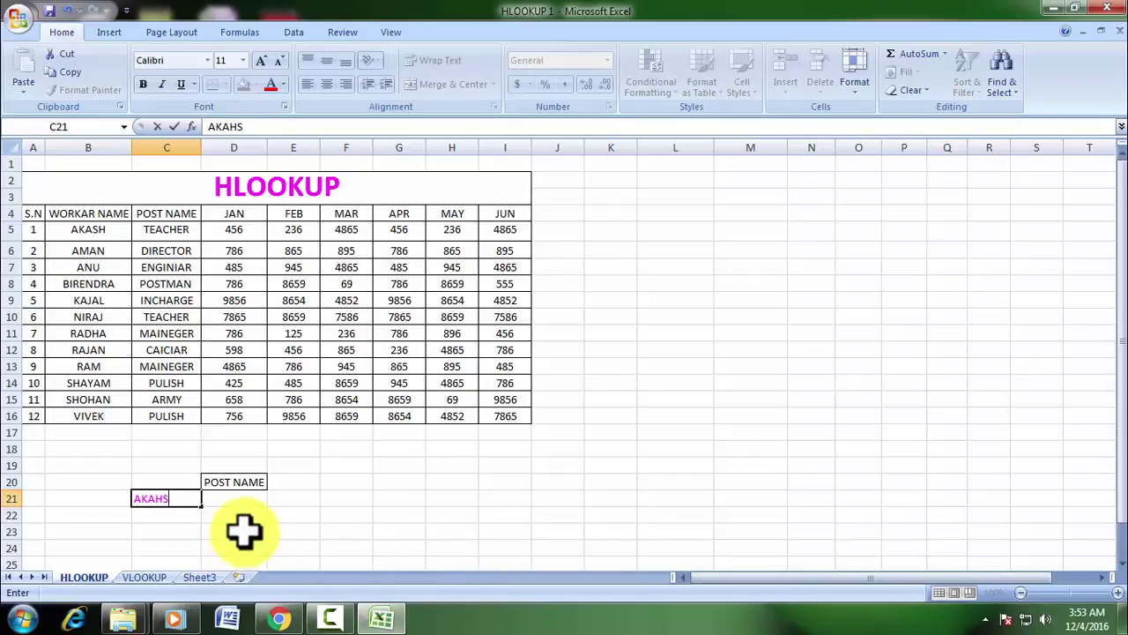
{"action": "left_click", "coordinate": [230, 501]}
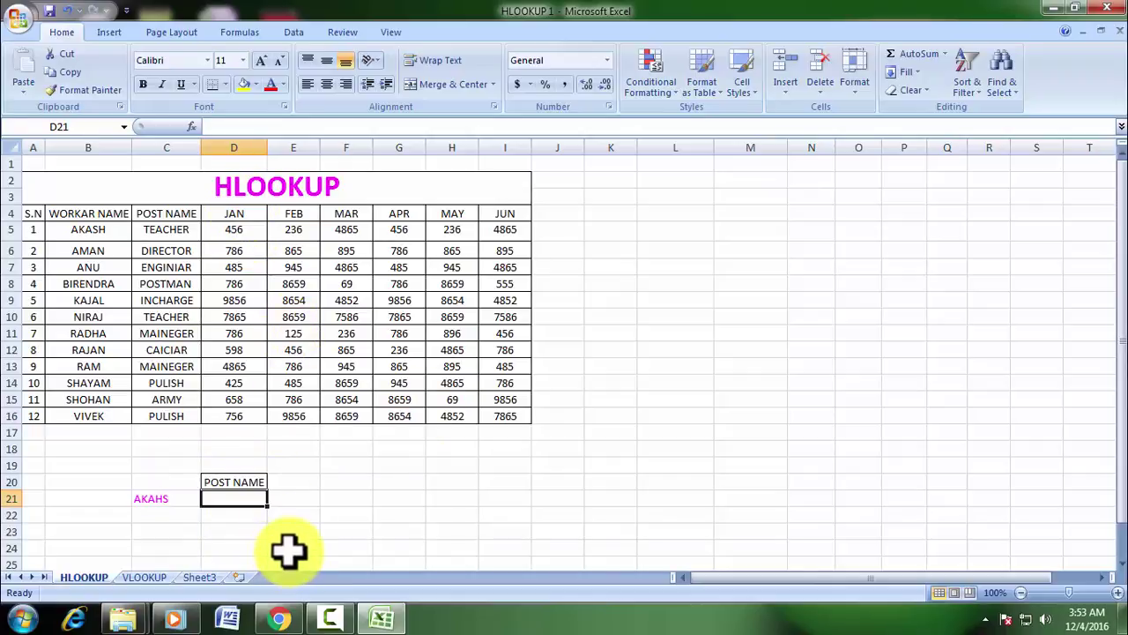
{"action": "type", "text": "="}
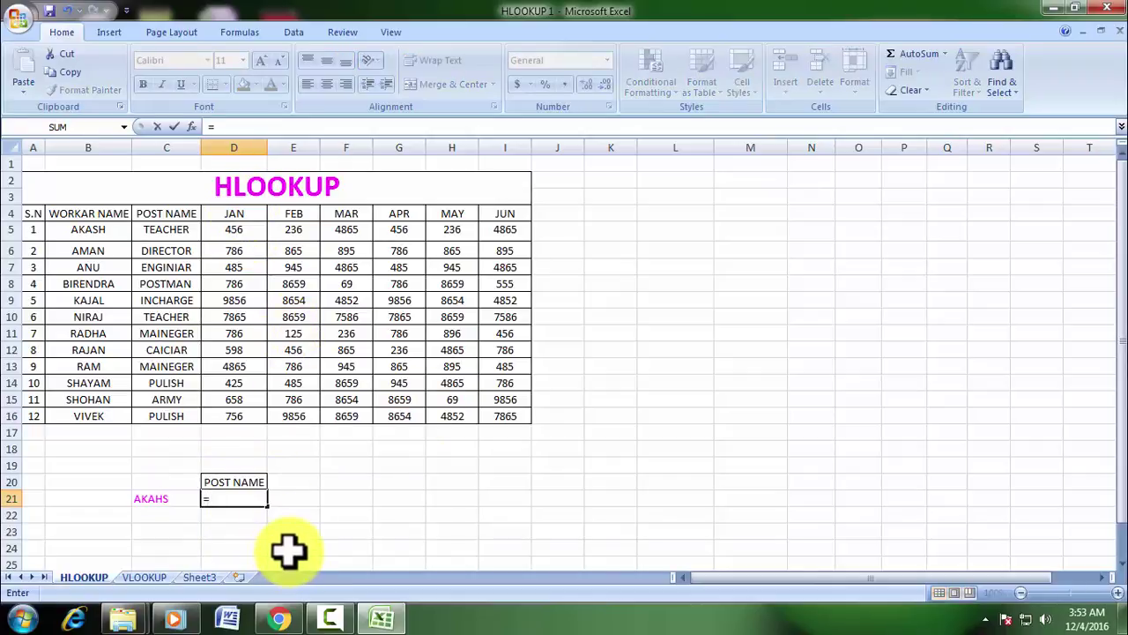
{"action": "type", "text": "HLOO"}
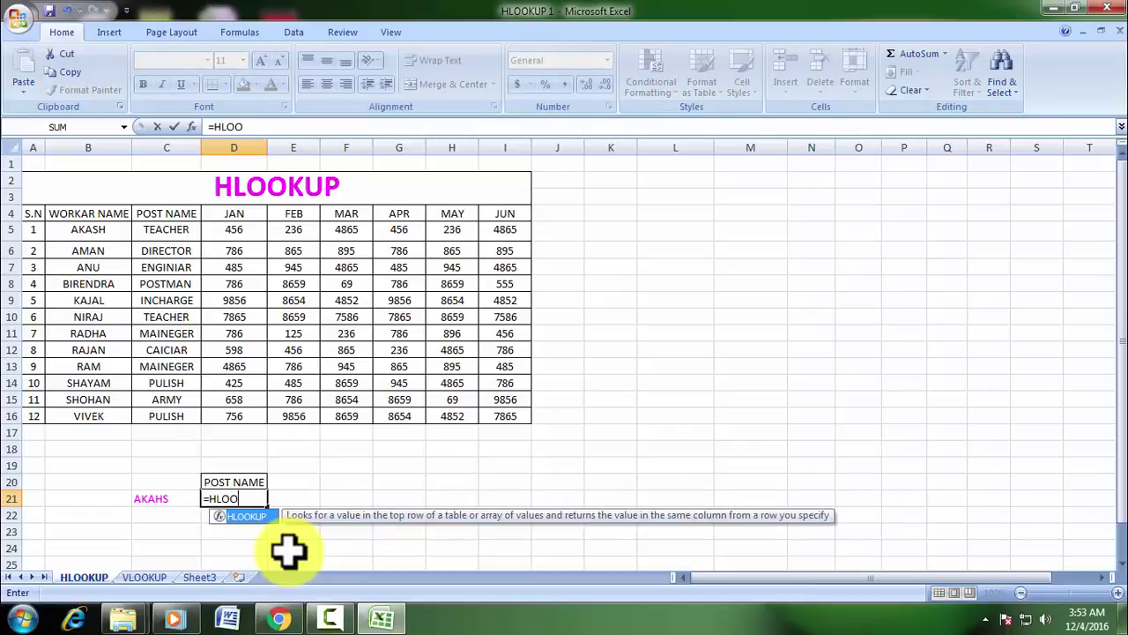
{"action": "double_click", "coordinate": [256, 516]}
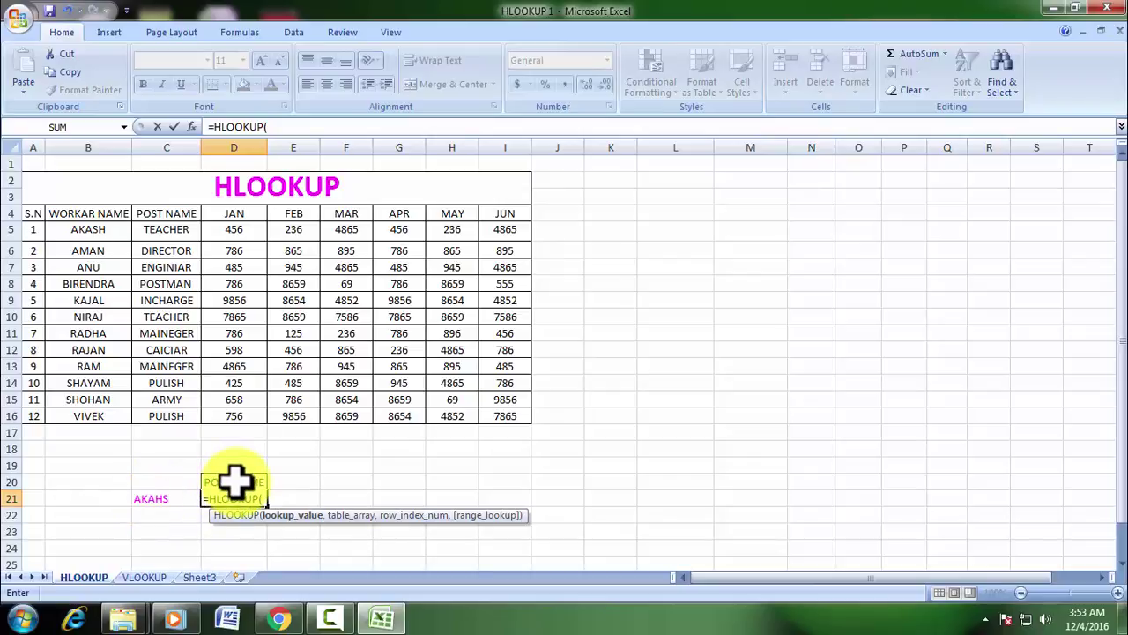
{"action": "left_click", "coordinate": [235, 481]}
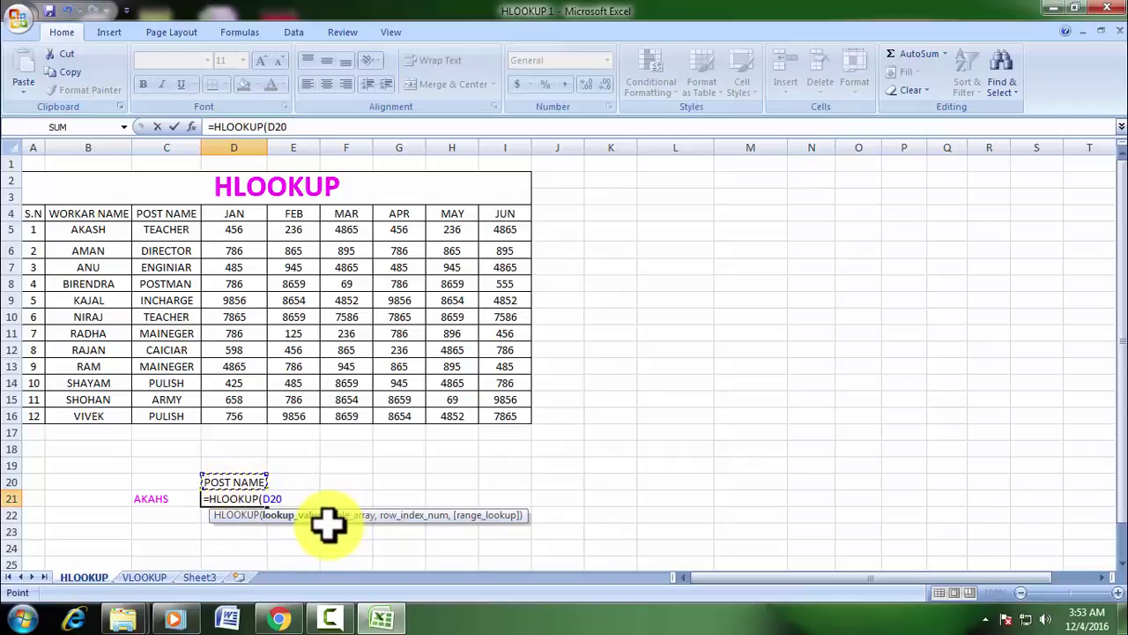
{"action": "type", "text": ","}
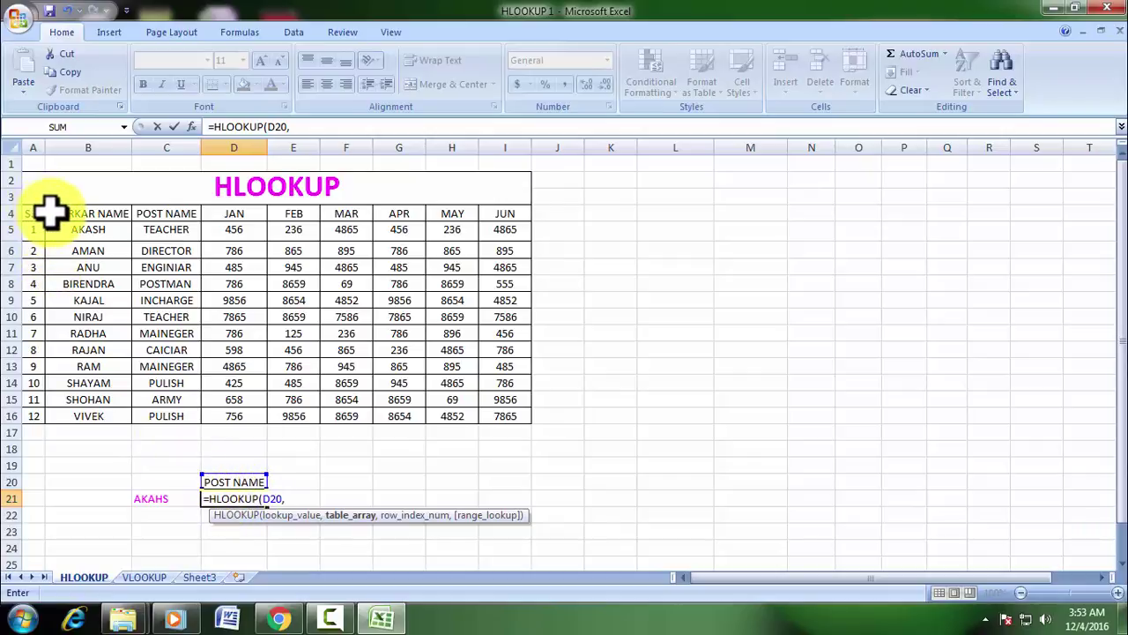
Step: Add the table range B4:I16 as the HLOOKUP table_array in D21's formula
{"action": "mouse_move", "coordinate": [49, 212]}
{"action": "left_mouse_down"}
{"action": "mouse_move", "coordinate": [464, 301]}
{"action": "mouse_move", "coordinate": [512, 370]}
{"action": "mouse_move", "coordinate": [512, 420]}
{"action": "left_mouse_up"}
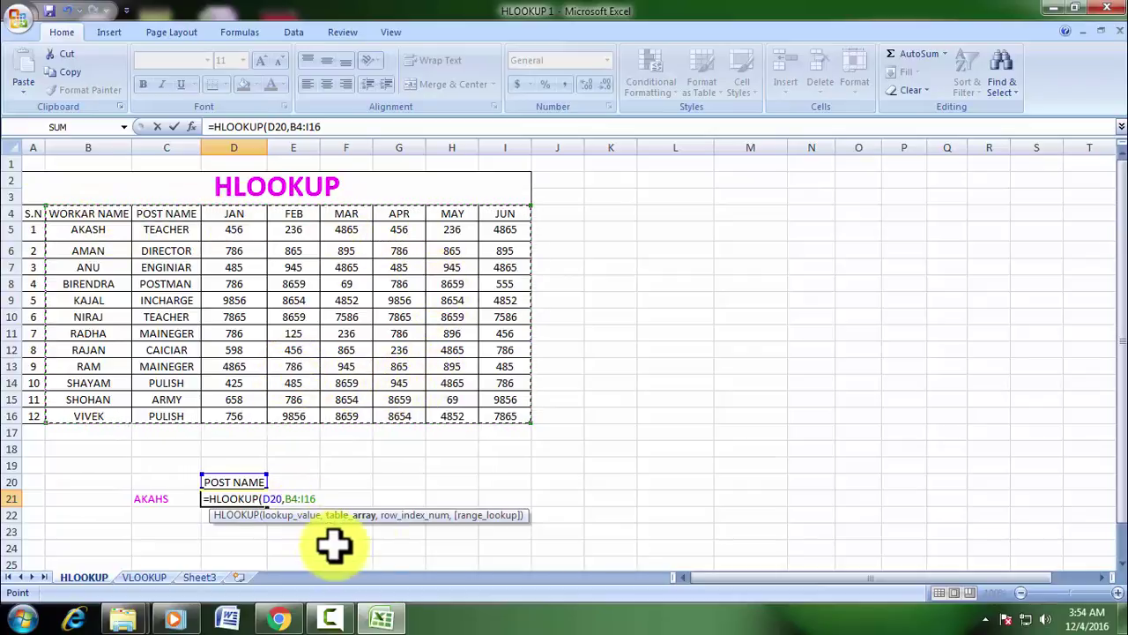
{"action": "type", "text": ",5-3"}
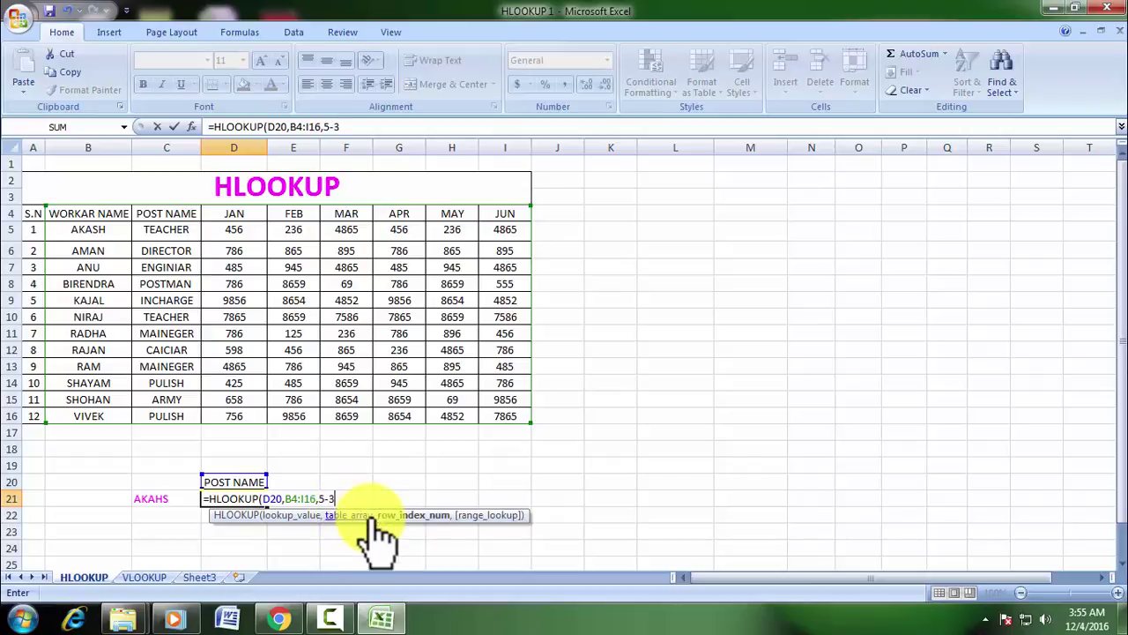
Step: Finish D21 as =HLOOKUP(D20,B4:I16,5-3,0) and commit it, returning TEACHER
{"action": "type", "text": ",0"}
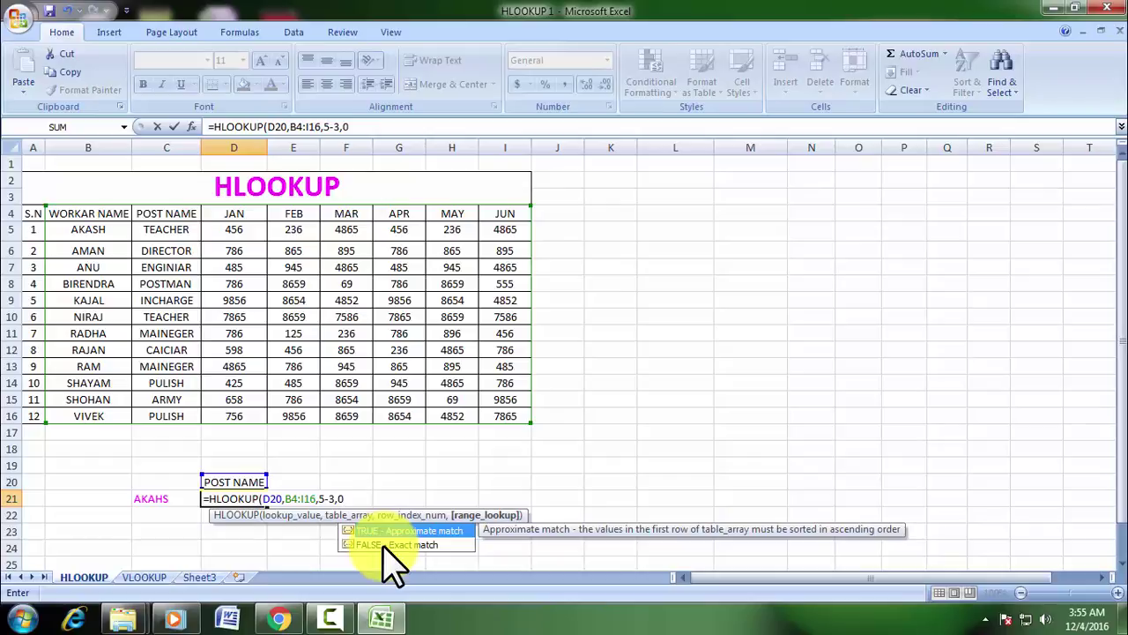
{"action": "type", "text": ")"}
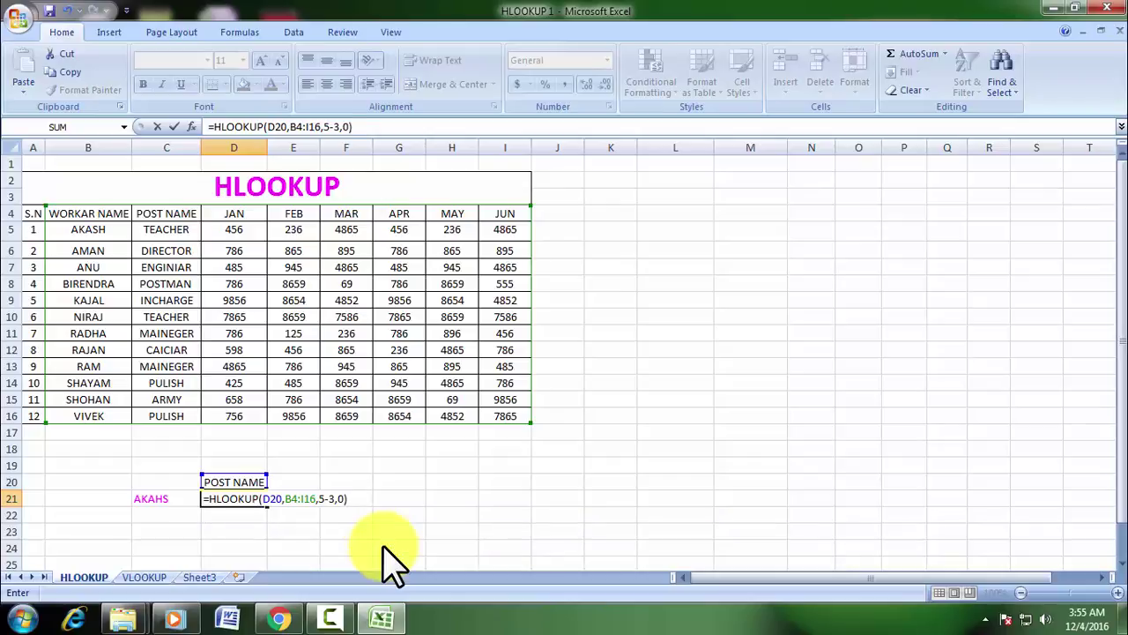
{"action": "key", "text": "Return"}
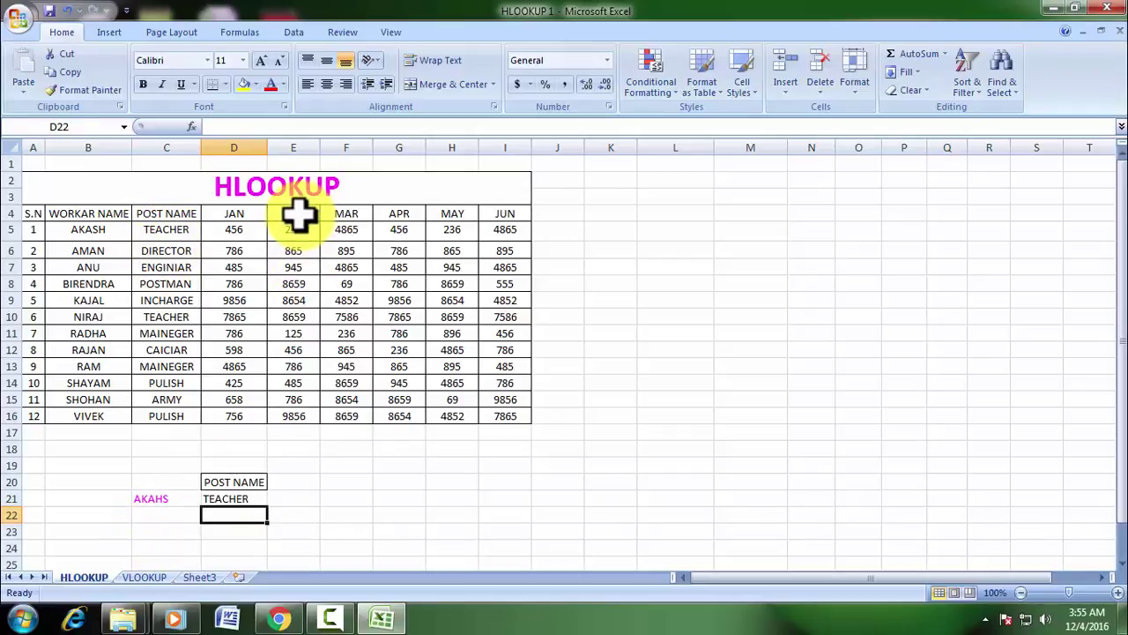
Step: Replace the D20 header with JAN so the D21 lookup returns 456
{"action": "left_click", "coordinate": [234, 481]}
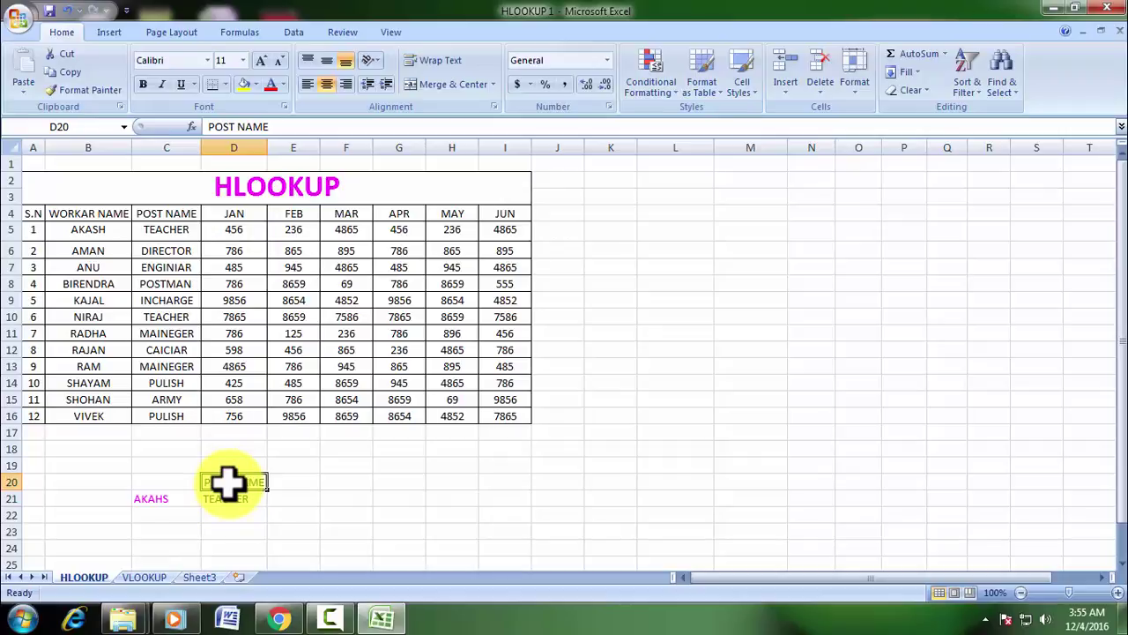
{"action": "type", "text": "JA"}
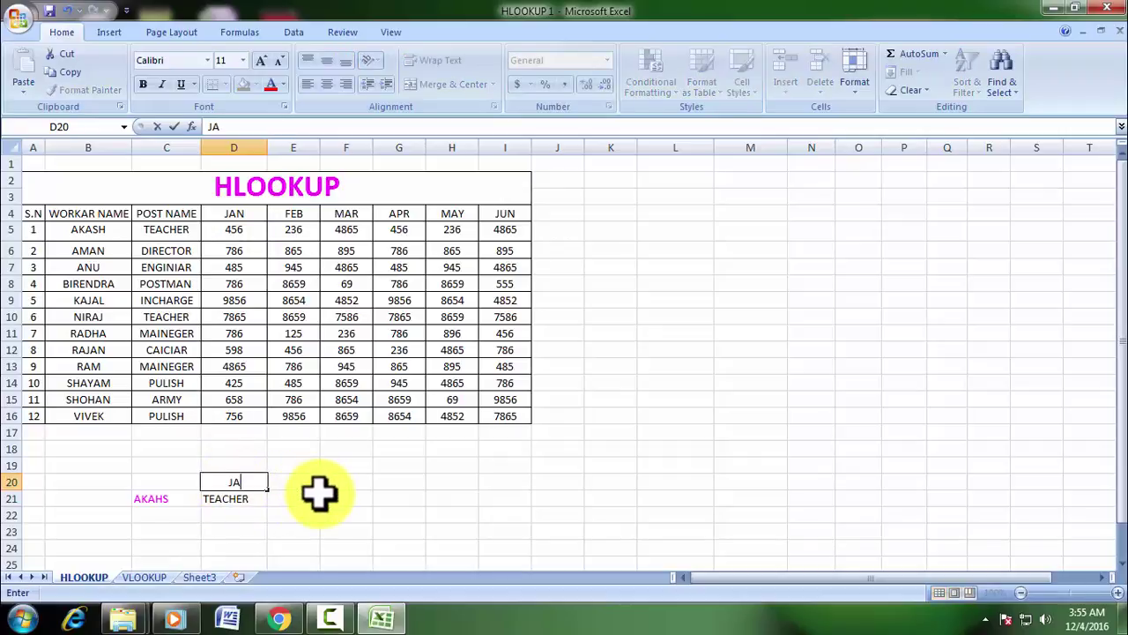
{"action": "type", "text": "N"}
{"action": "key", "text": "Return"}
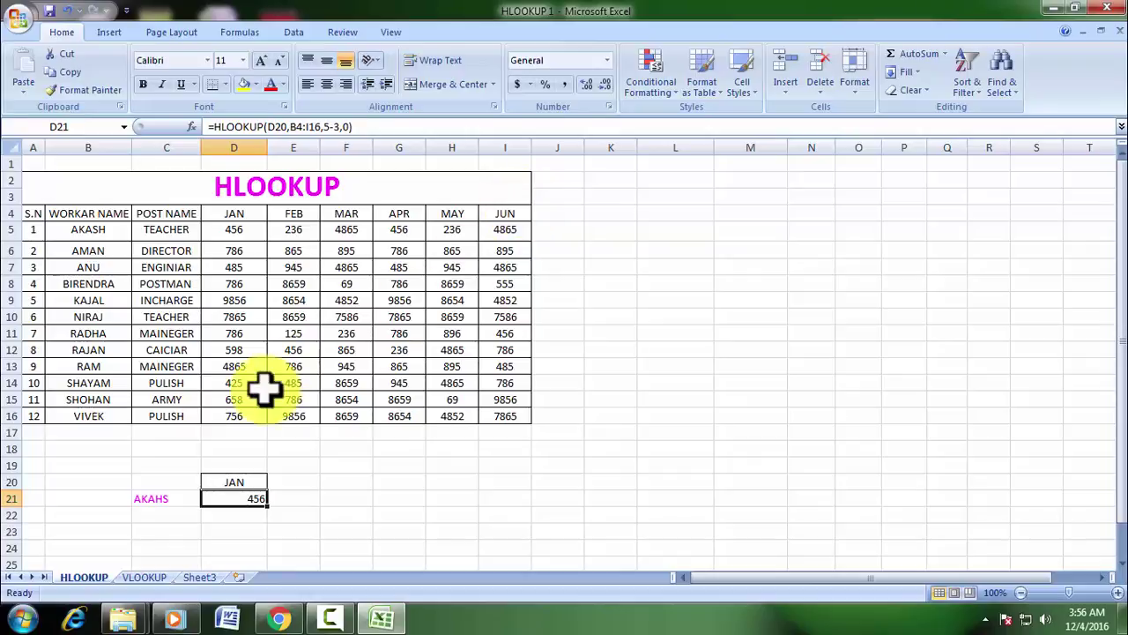
Step: Change D20 to JUN so the D21 lookup result updates to 4865
{"action": "left_click", "coordinate": [238, 481]}
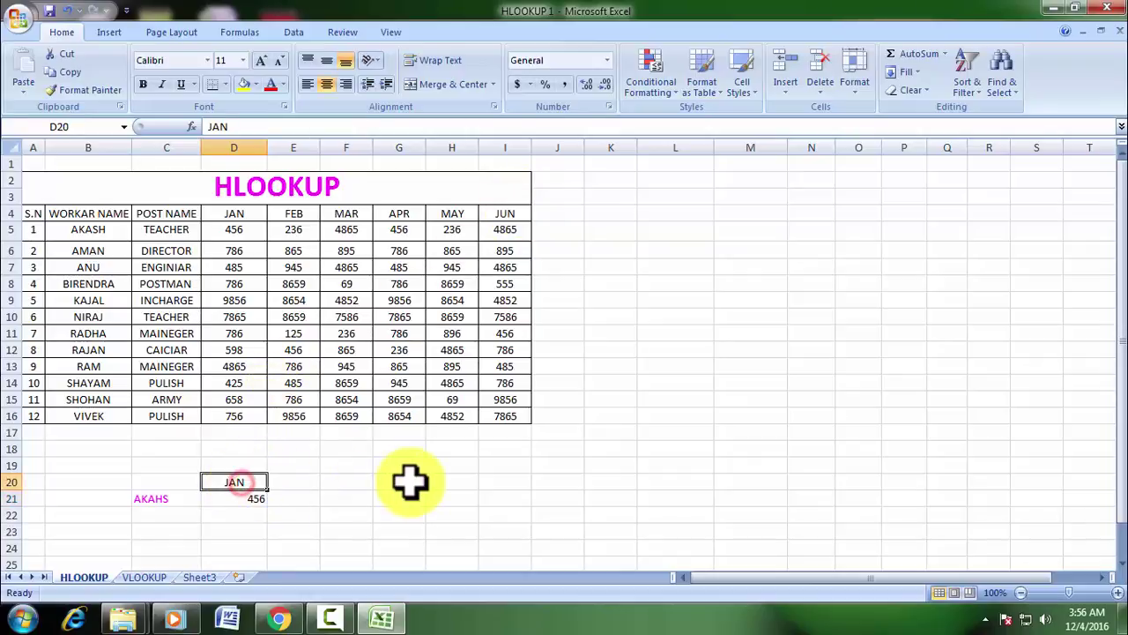
{"action": "type", "text": "J"}
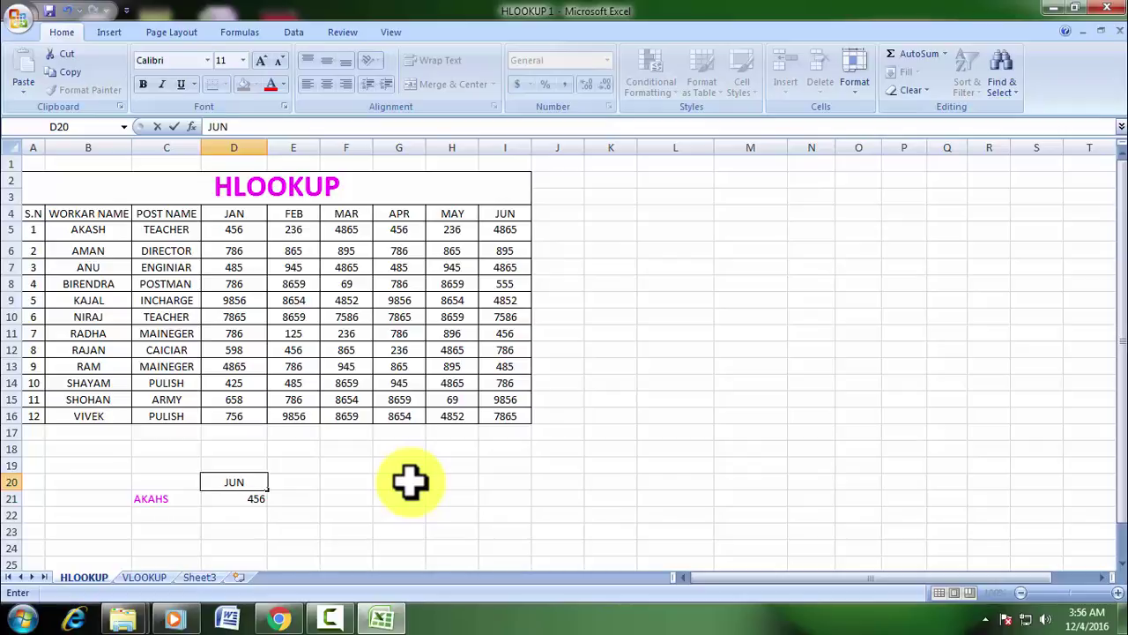
{"action": "key", "text": "Return"}
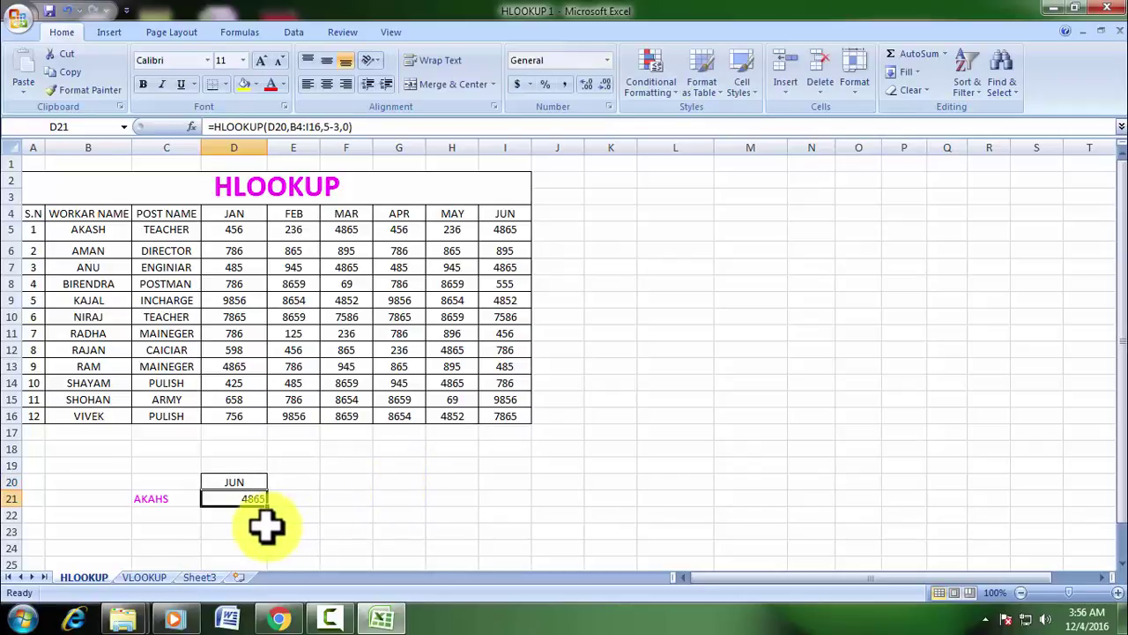